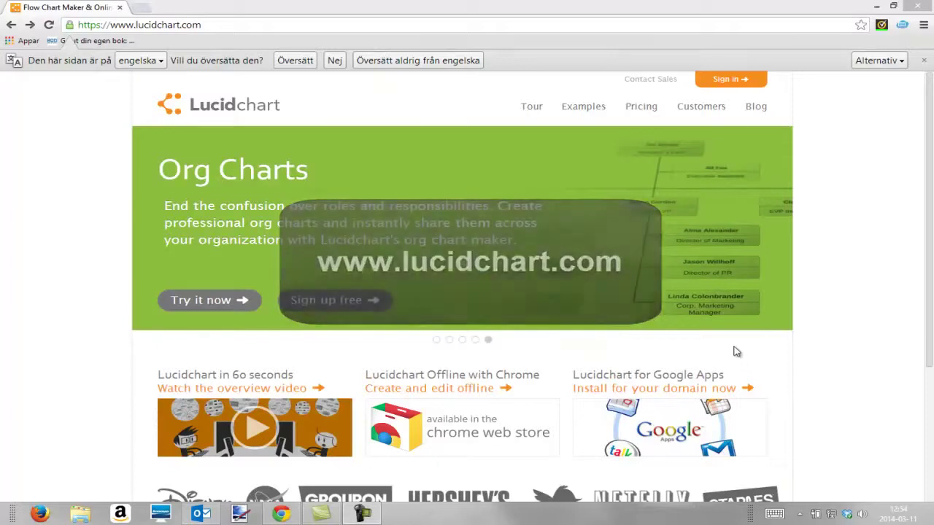
- Start a free Lucidchart demo so a blank Untitled Document opens in the editor
{"action": "left_click", "coordinate": [226, 304]}
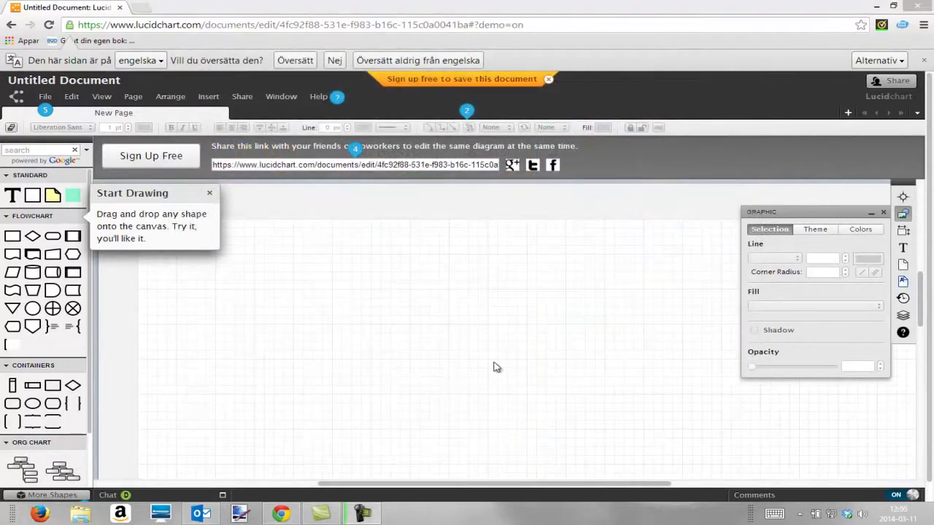
- Begin Sign Up Free and choose the Free plan in the Register dialog
{"action": "left_click", "coordinate": [151, 164]}
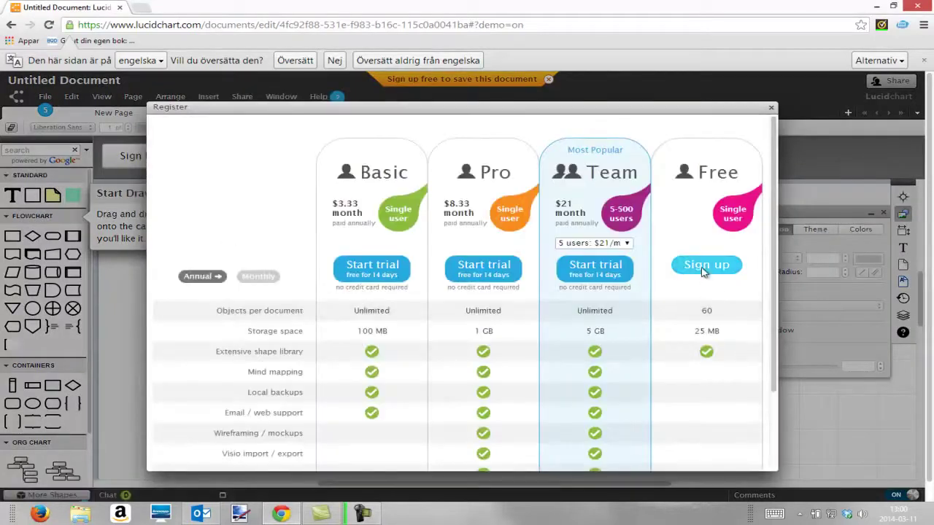
{"action": "left_click", "coordinate": [706, 267]}
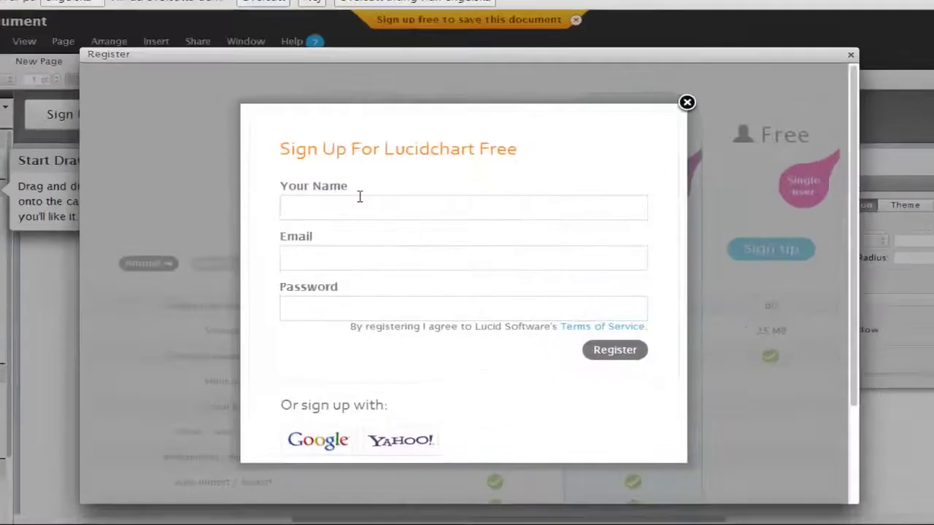
- Register the free account with the user's name, e-mail address and a password
{"action": "left_click", "coordinate": [357, 206]}
{"action": "type", "text": "Joahn"}
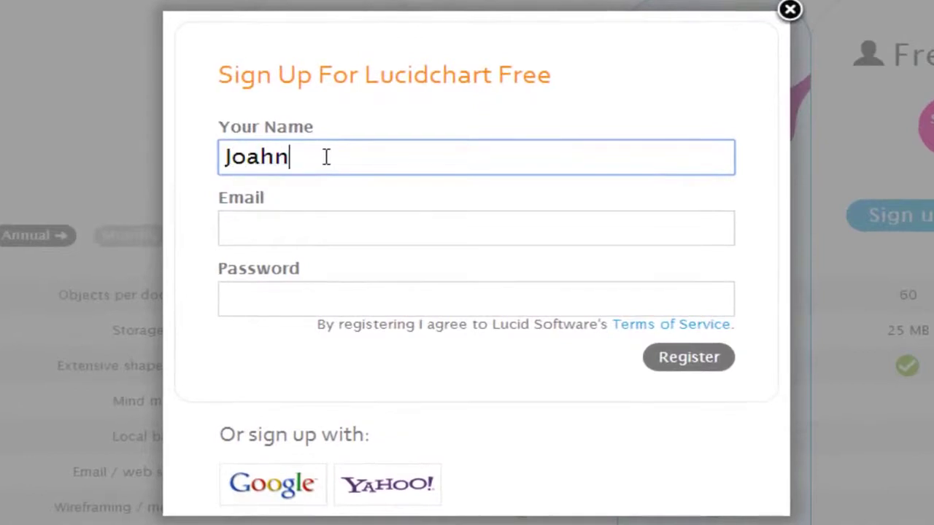
{"action": "key", "text": "Tab"}
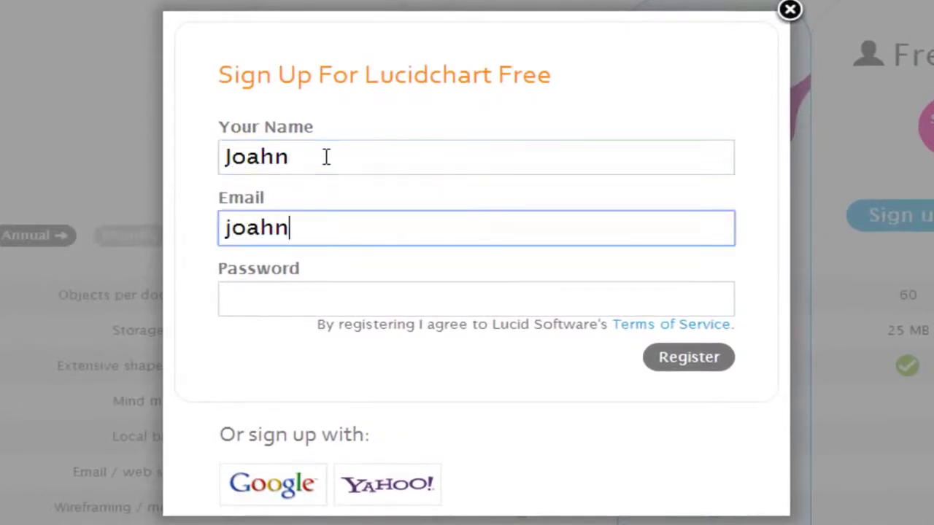
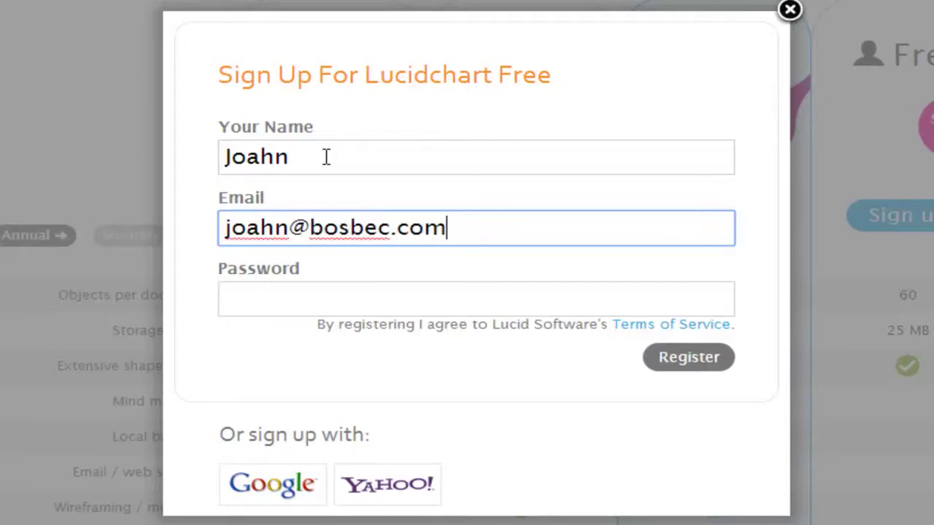
{"action": "left_click", "coordinate": [297, 303]}
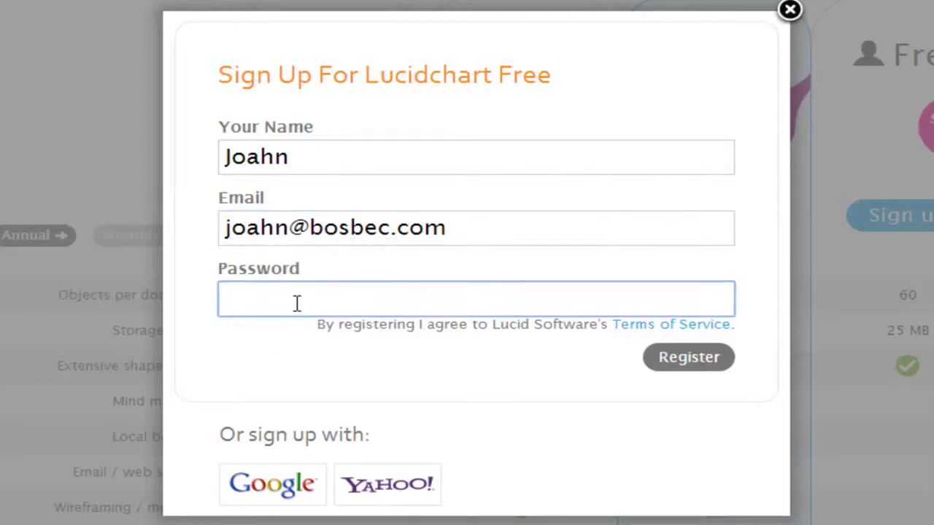
{"action": "type", "text": "••••"}
{"action": "left_click", "coordinate": [677, 365]}
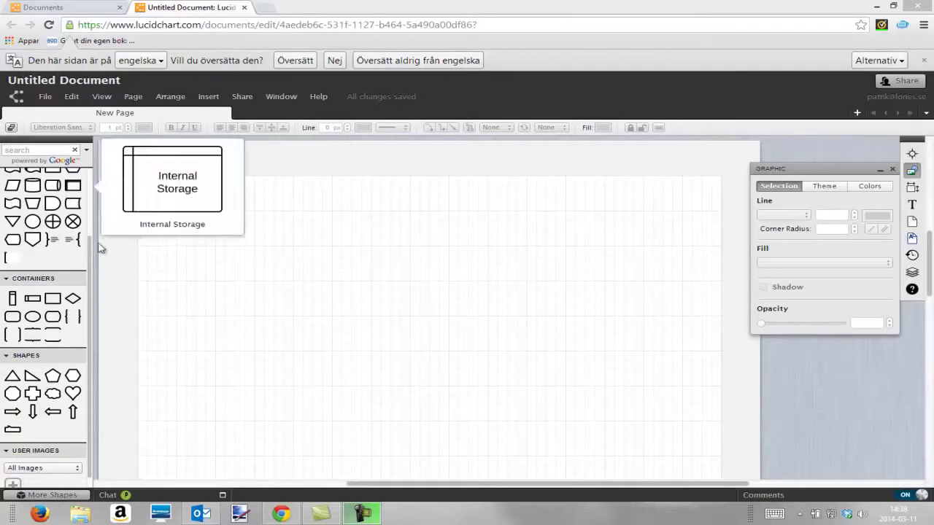
- Scroll the shapes panel and open Manage Library through More Shapes
{"action": "left_click_drag", "start_coordinate": [91, 260], "coordinate": [94, 222]}
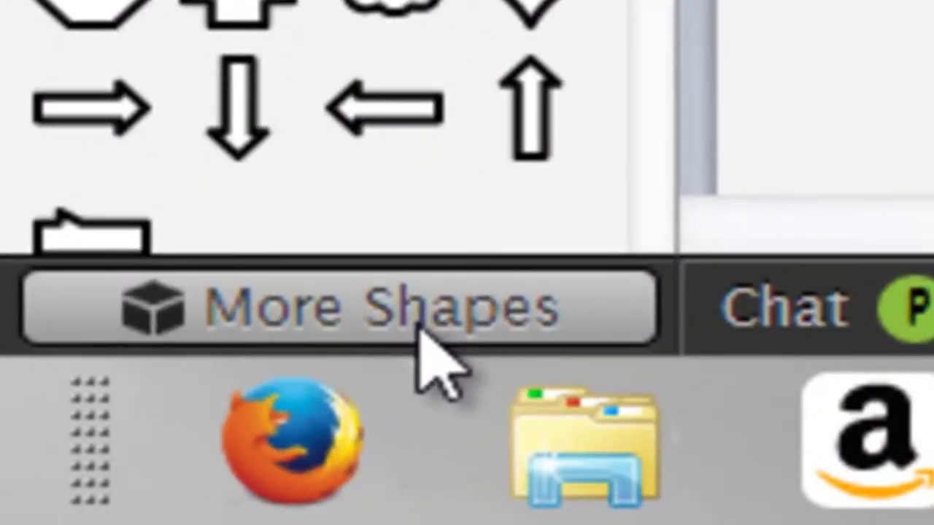
{"action": "left_click", "coordinate": [418, 328]}
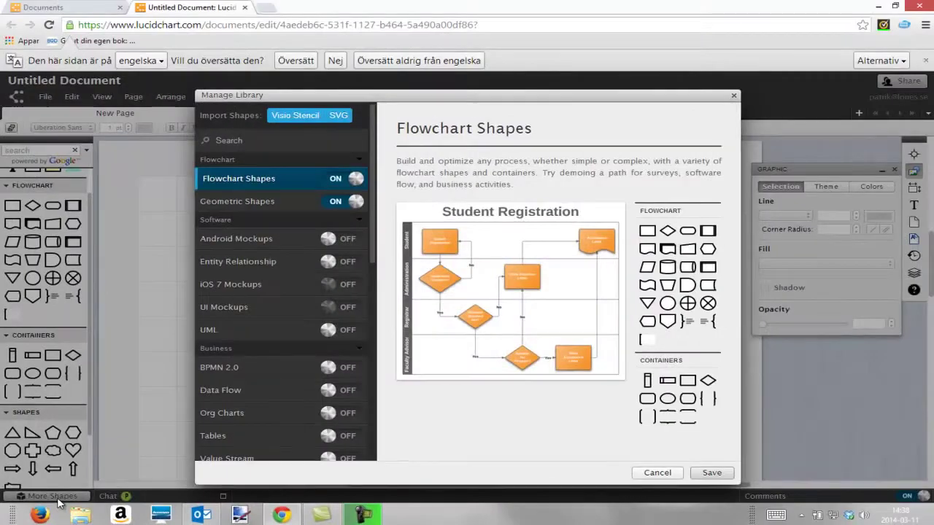
- Switch the BPMN 2.0 shape library on and save the library changes
{"action": "left_click", "coordinate": [221, 367]}
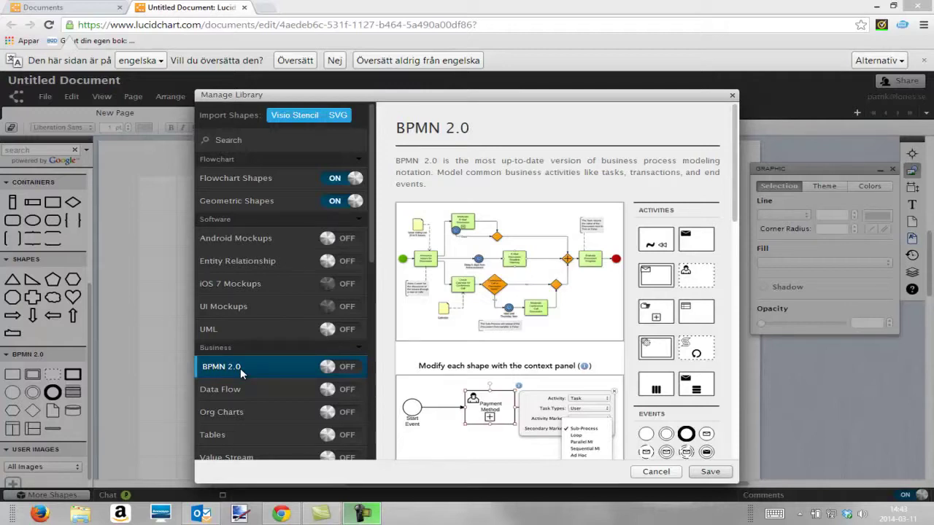
{"action": "left_click", "coordinate": [329, 368]}
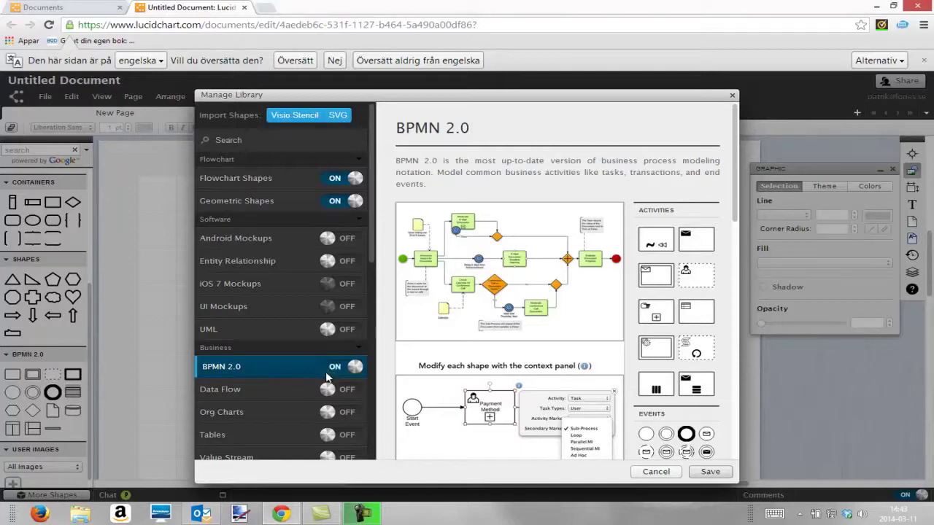
{"action": "left_click", "coordinate": [707, 472]}
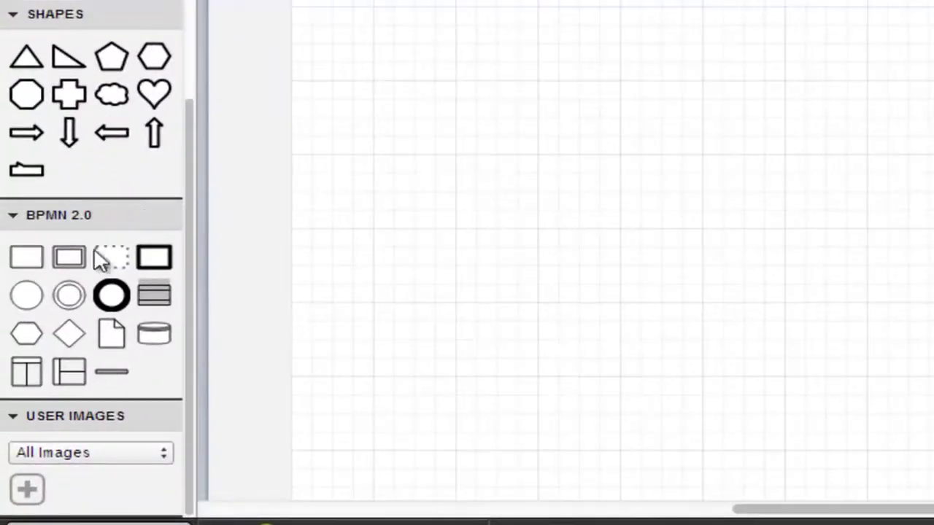
{"action": "mouse_move", "coordinate": [39, 368]}
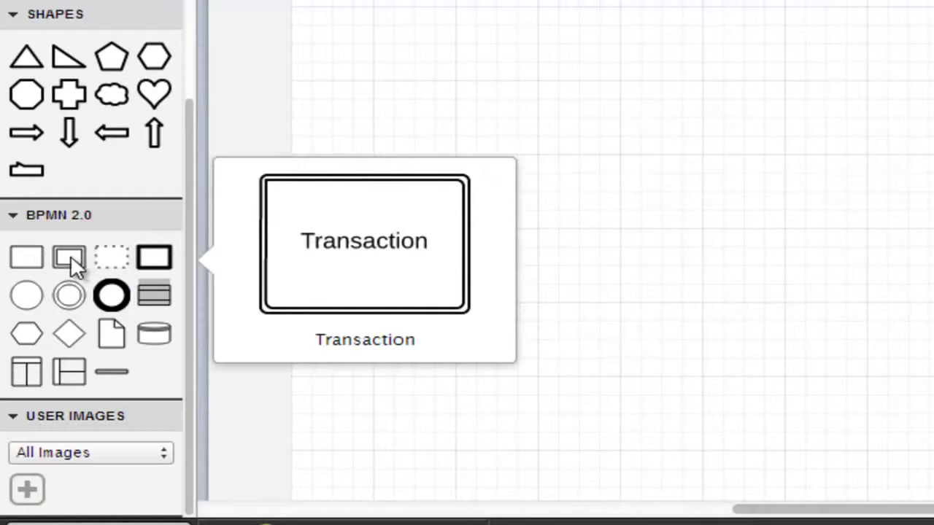
{"action": "mouse_move", "coordinate": [40, 255]}
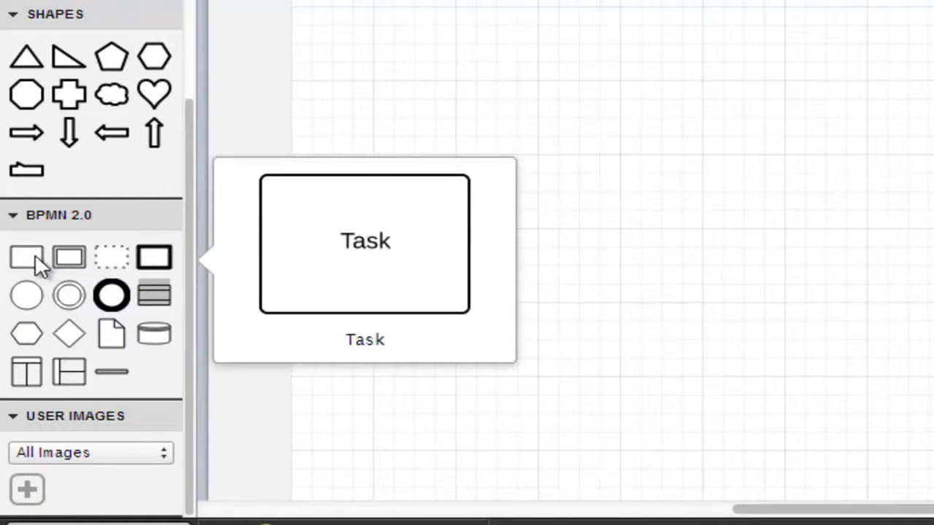
{"action": "mouse_move", "coordinate": [35, 299]}
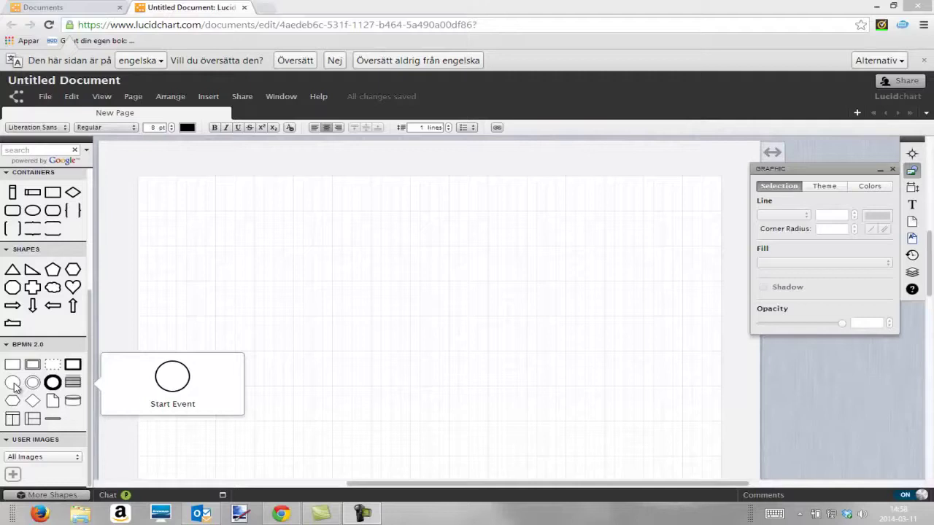
- Place a BPMN start event on the left of the canvas and label it Start
{"action": "left_click_drag", "start_coordinate": [14, 385], "coordinate": [203, 307]}
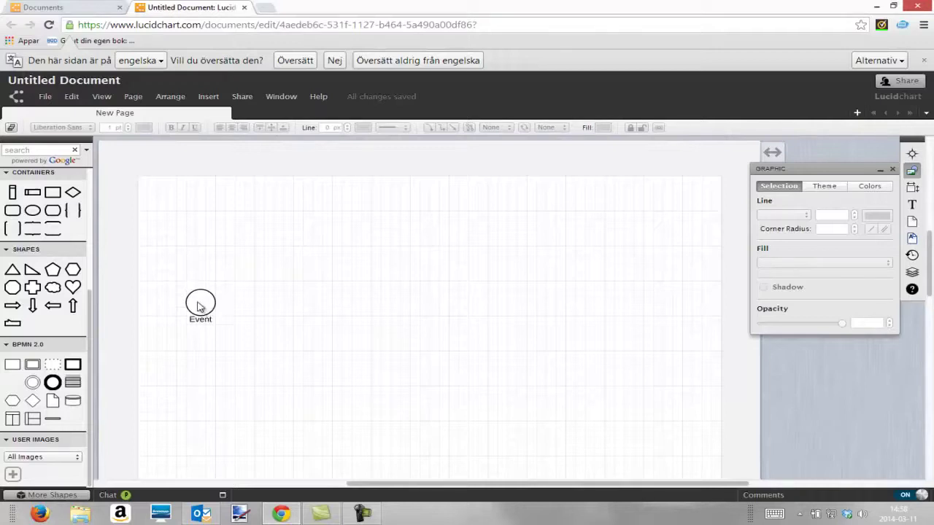
{"action": "double_click", "coordinate": [199, 306]}
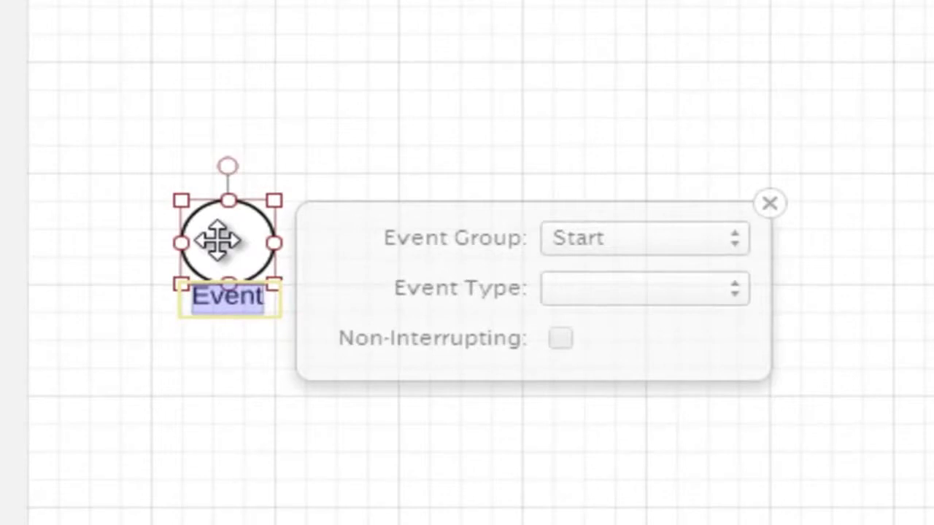
{"action": "type", "text": "Start"}
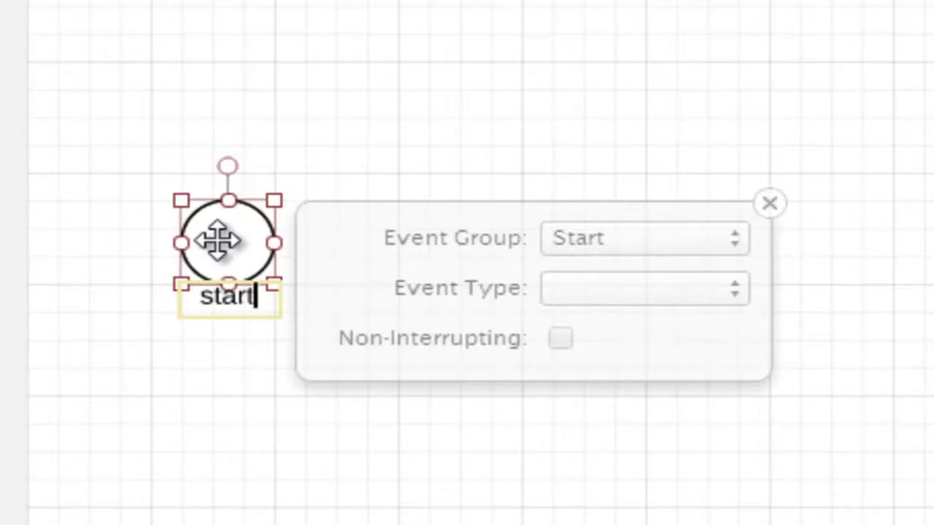
{"action": "key", "text": "Return"}
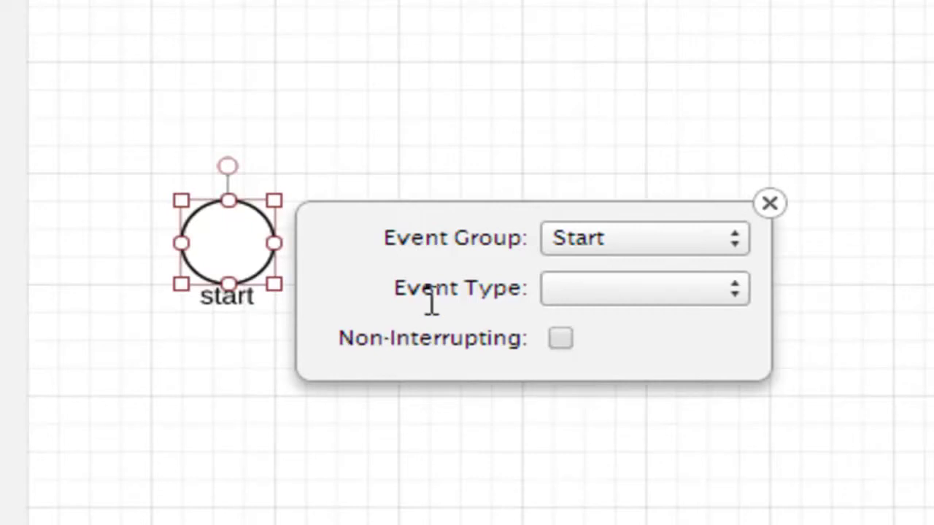
- Check the event's type and properties unchanged, then re-enter the label as capitalised 'Start'
{"action": "left_click", "coordinate": [580, 293]}
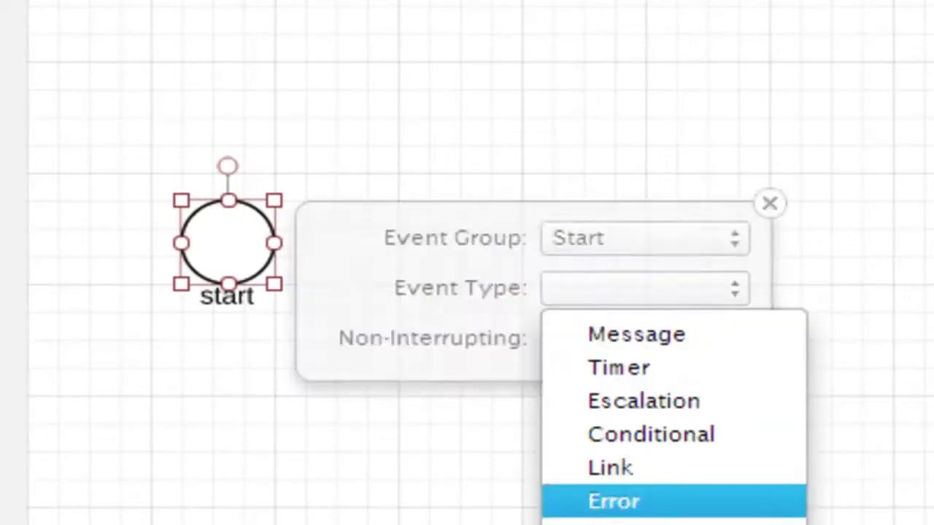
{"action": "left_click", "coordinate": [369, 298]}
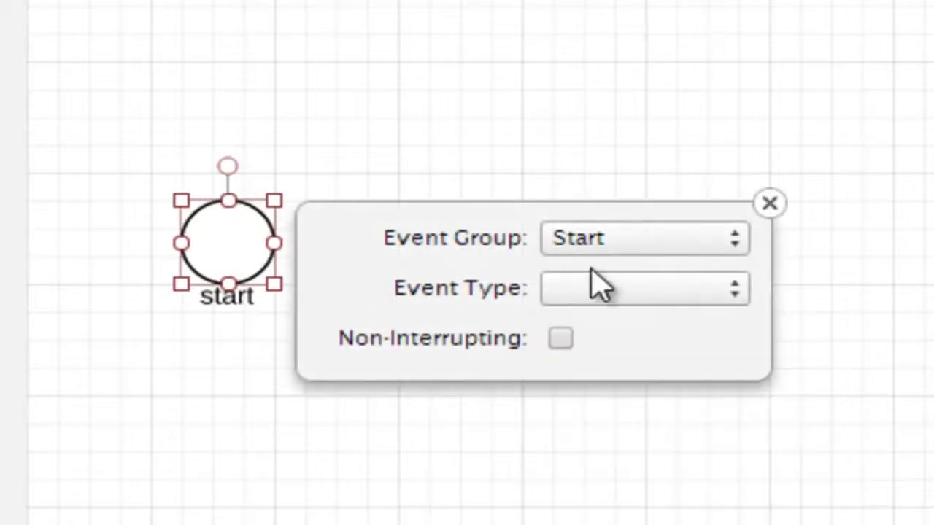
{"action": "left_click", "coordinate": [770, 204]}
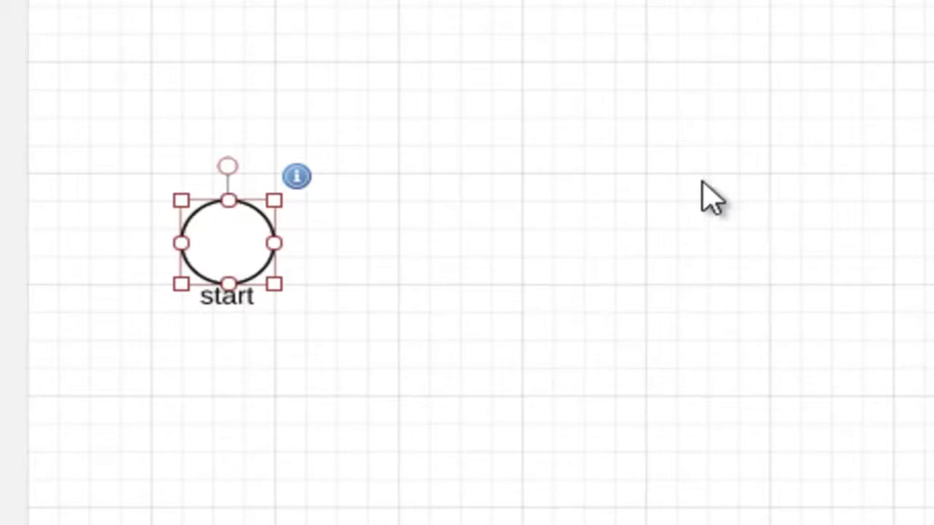
{"action": "left_click", "coordinate": [298, 178]}
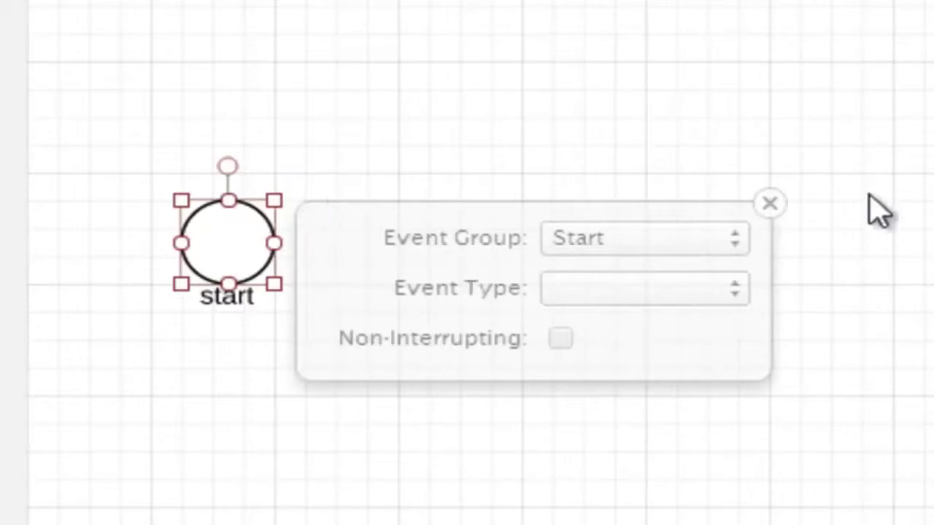
{"action": "left_click", "coordinate": [769, 203]}
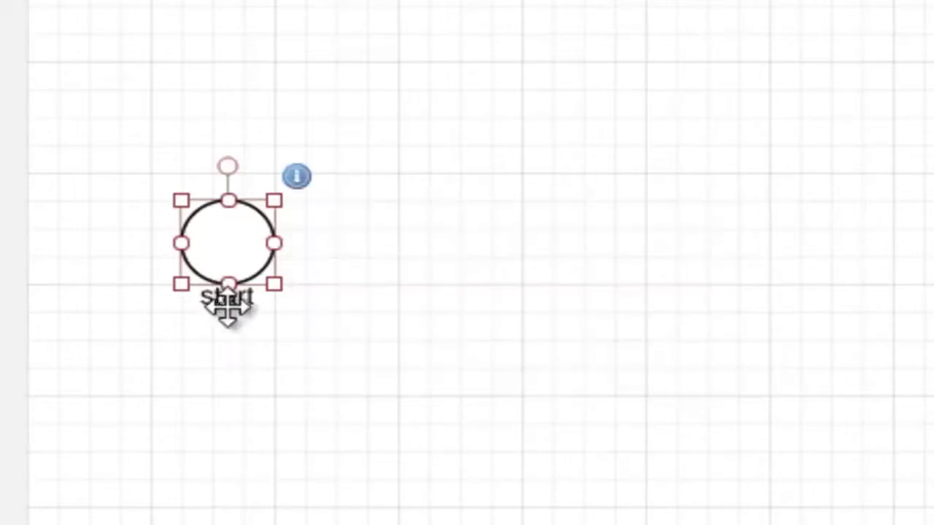
{"action": "double_click", "coordinate": [229, 302]}
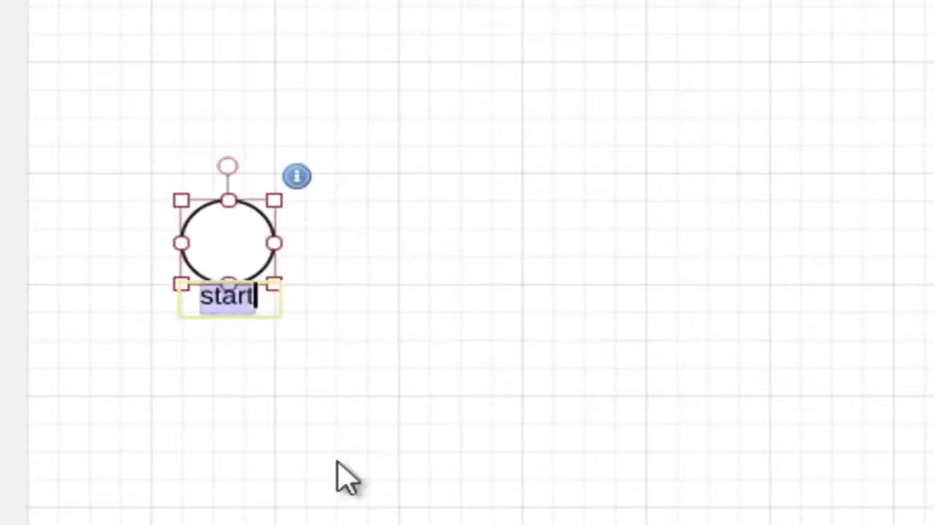
{"action": "type", "text": "Start"}
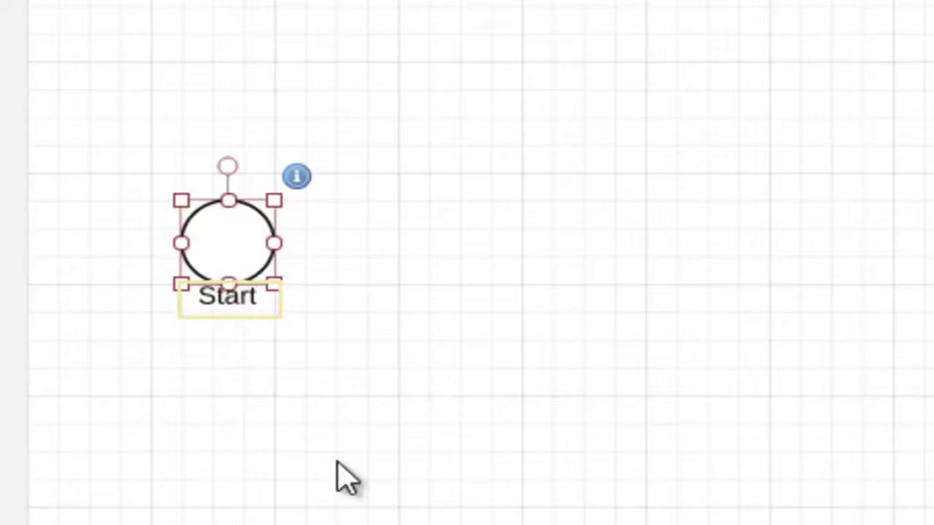
{"action": "key", "text": "Escape"}
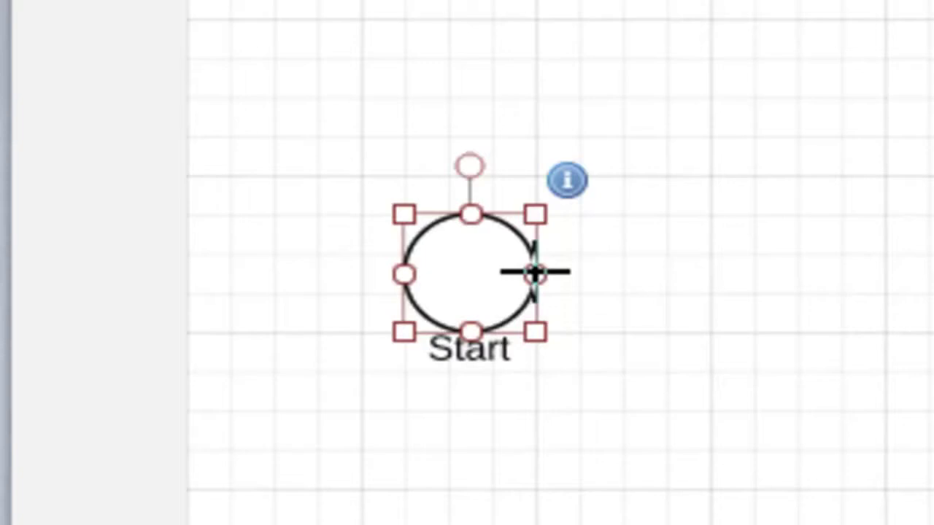
- Draw an arrow rightward from the Start circle, leaving its far end unattached
{"action": "left_click_drag", "start_coordinate": [536, 279], "coordinate": [744, 283]}
{"action": "left_click_drag", "start_coordinate": [409, 277], "coordinate": [500, 264]}
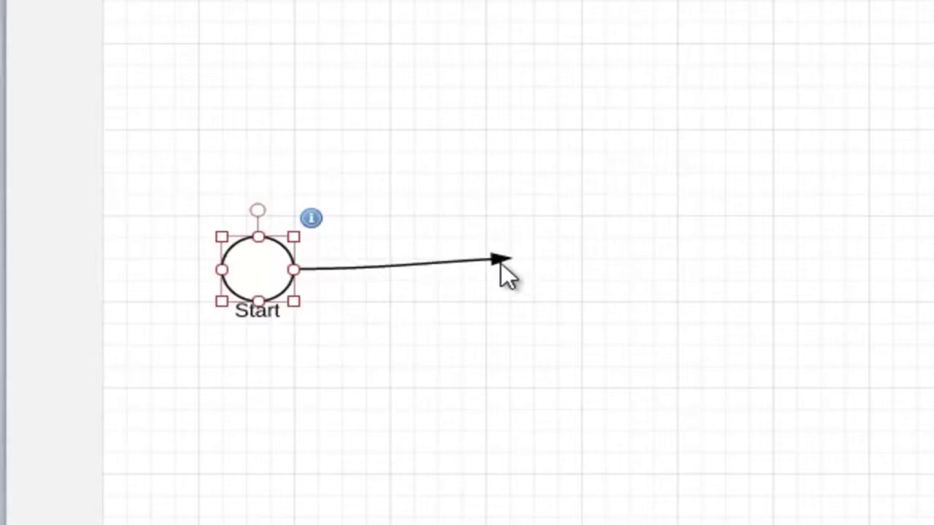
{"action": "left_click_drag", "start_coordinate": [500, 263], "coordinate": [500, 263]}
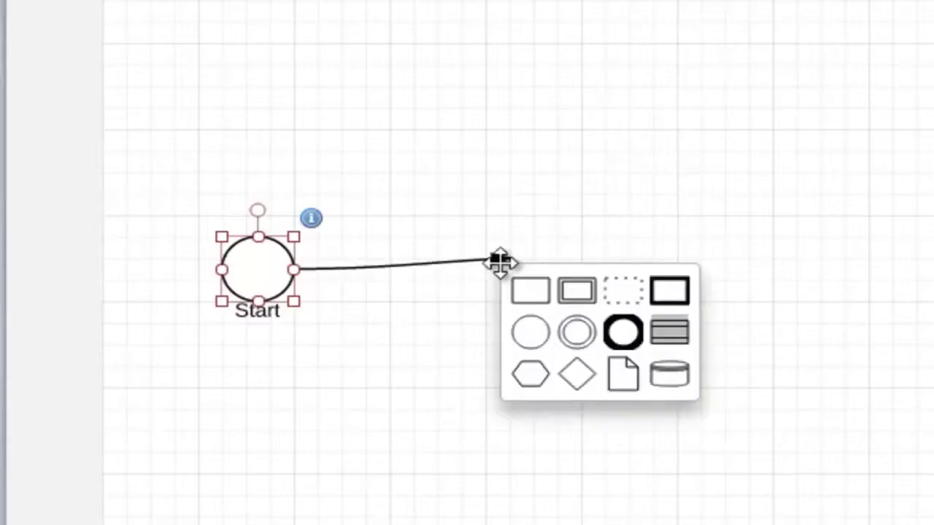
- Attach a Task at the arrow's end labelled 'Field engineer on site' and show its properties
{"action": "left_click", "coordinate": [542, 289]}
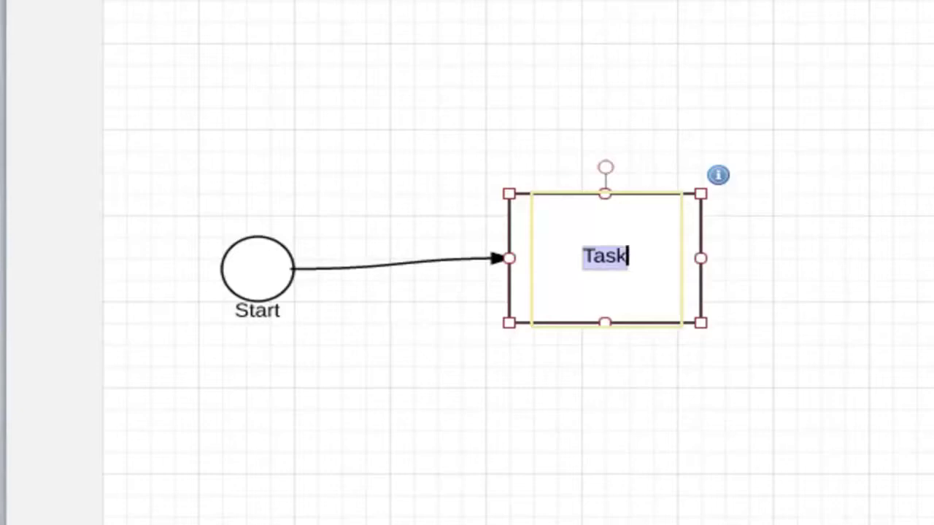
{"action": "type", "text": "Field engineer on site"}
{"action": "key", "text": "Escape"}
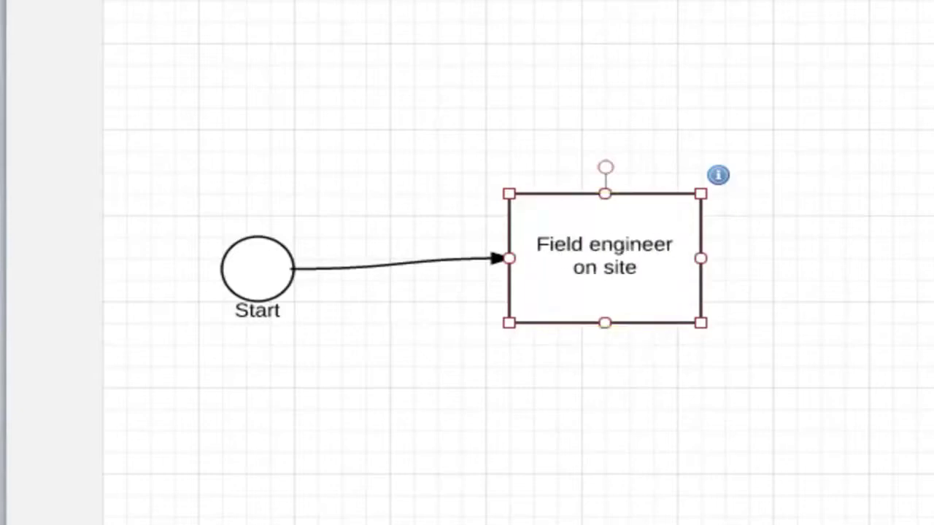
{"action": "double_click", "coordinate": [620, 249]}
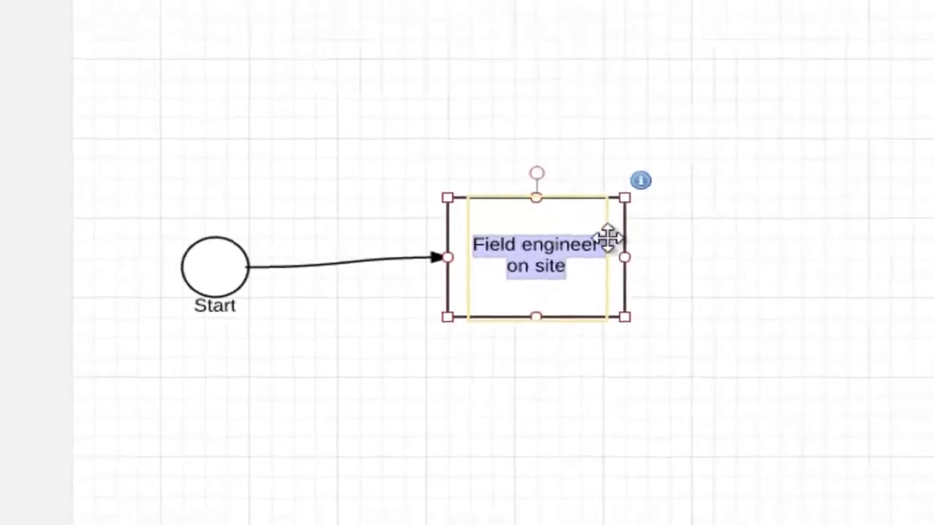
{"action": "left_click", "coordinate": [640, 180]}
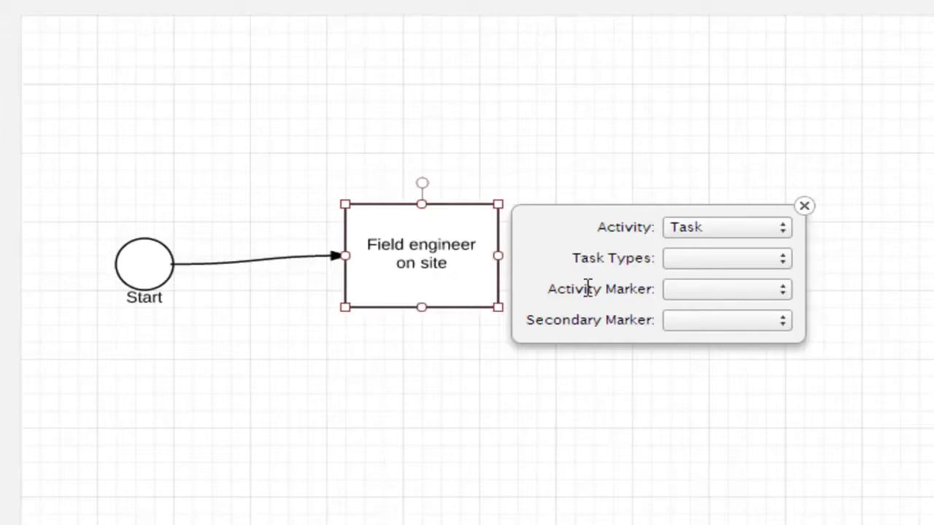
- Show the Activity options Task, Transaction, Event Sub-Process and Call Activity for the task
{"action": "left_click", "coordinate": [728, 231]}
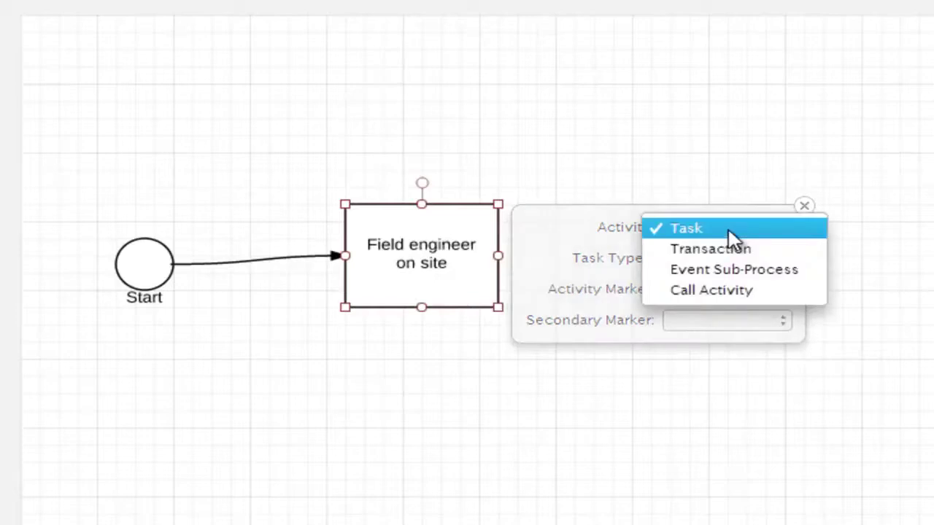